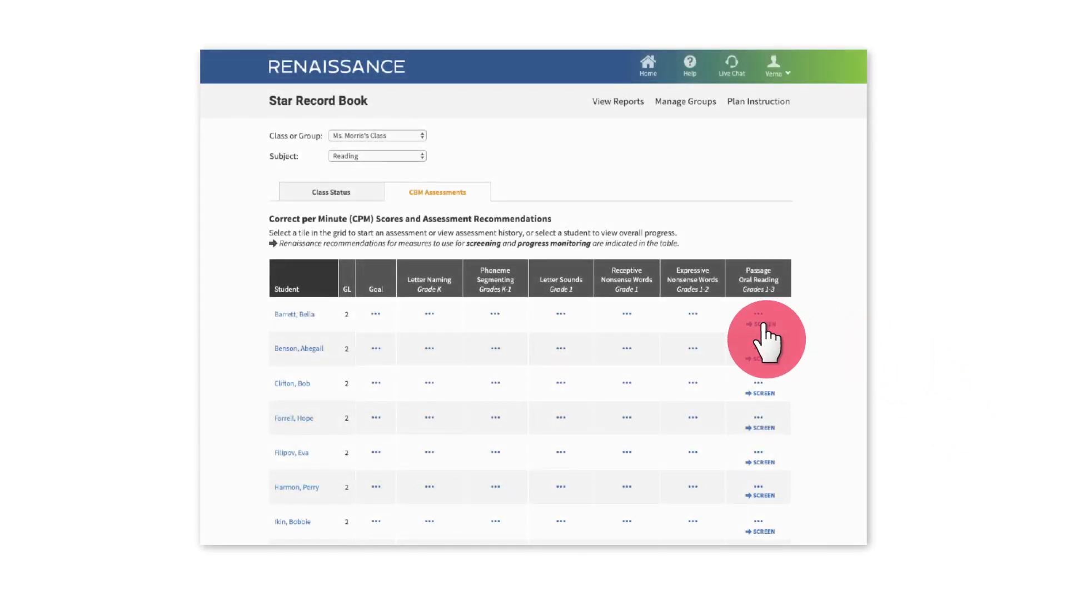
# Start the first student's Passage Oral Reading assessment from the CBM Assessments grid.
pyautogui.click(761, 324)
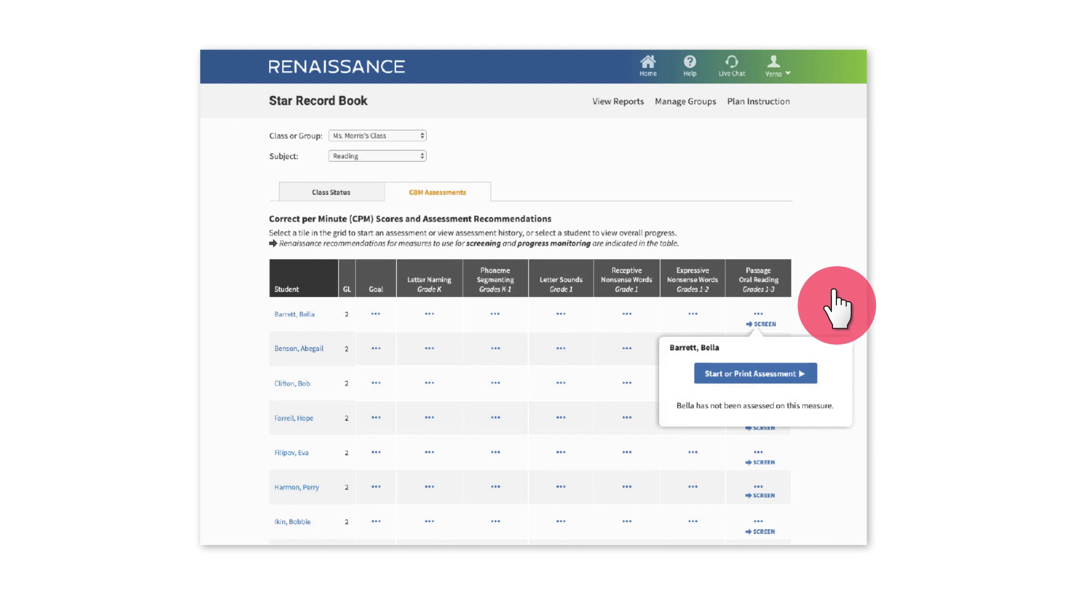
pyautogui.click(801, 373)
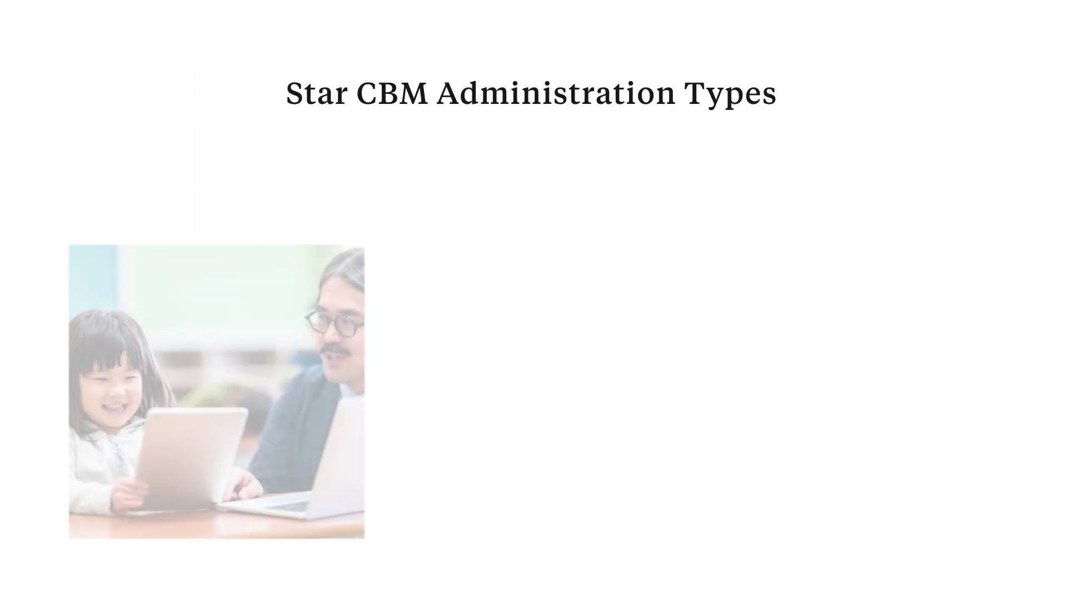